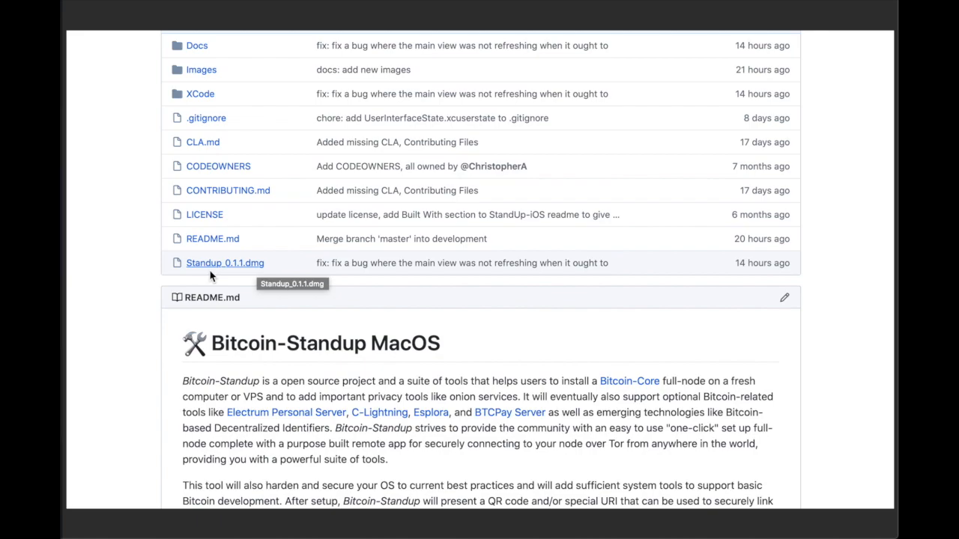
# - Download Standup_0.1.1.dmg (10,5 MB) from its GitHub file page
pyautogui.click(253, 272)
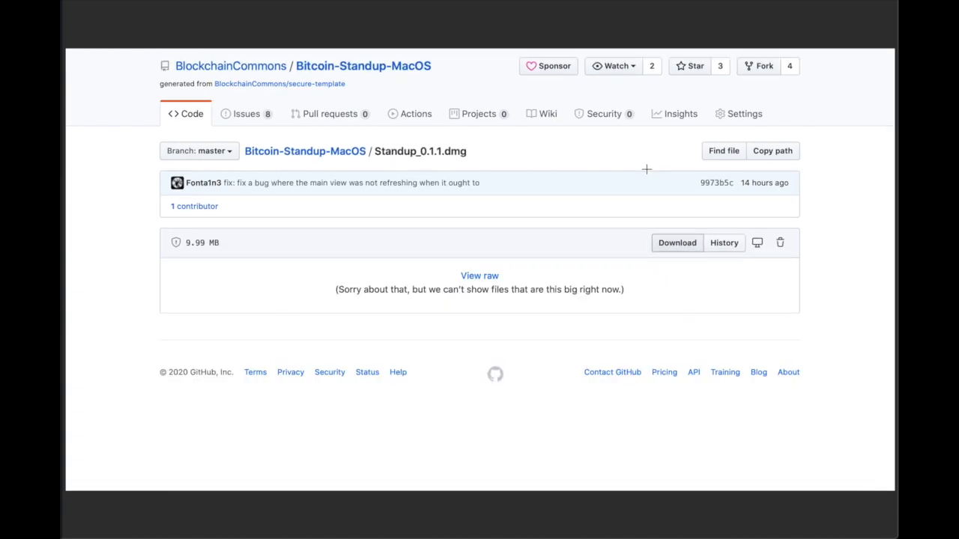
pyautogui.click(677, 243)
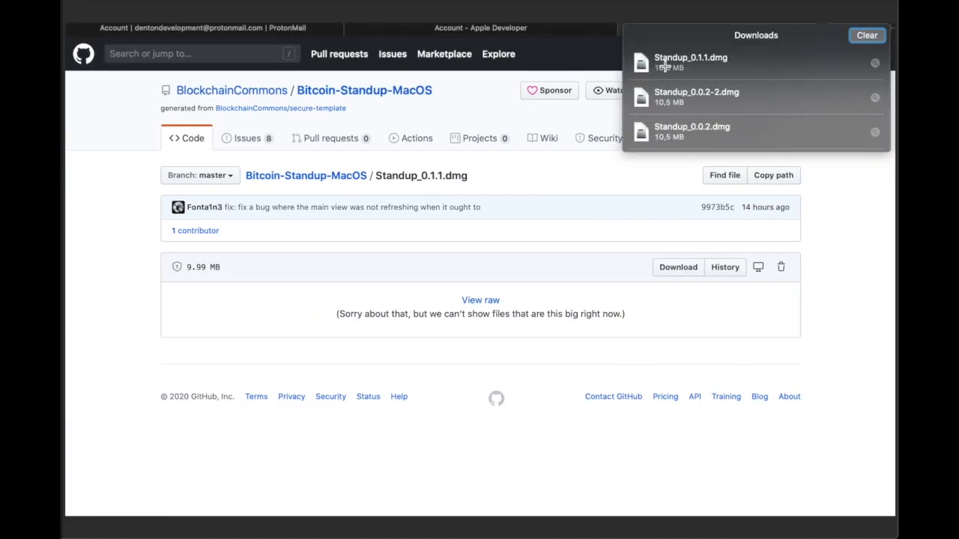
# - Mount the Standup 0.1.1 disk image and launch StandUp.app, approving the Gatekeeper warning
pyautogui.doubleClick(639, 64)
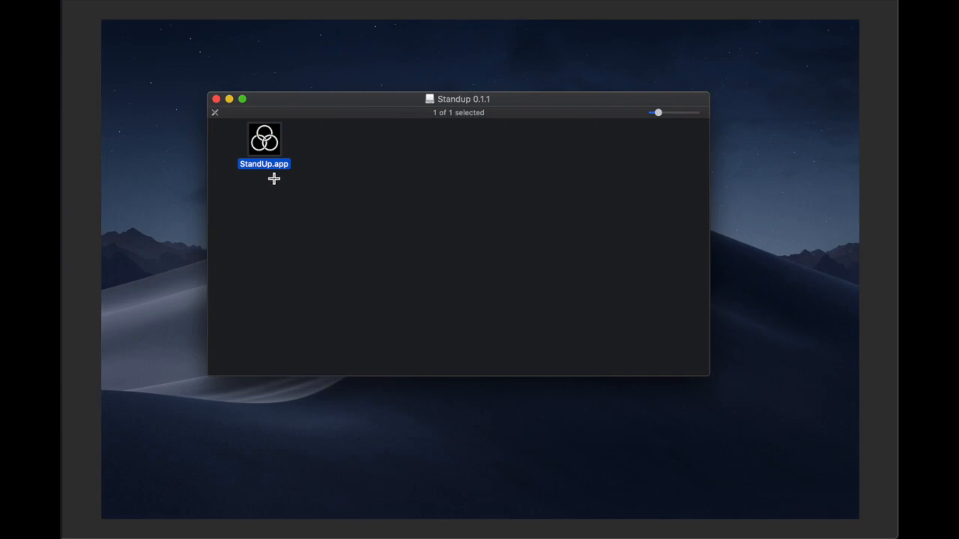
pyautogui.doubleClick(267, 155)
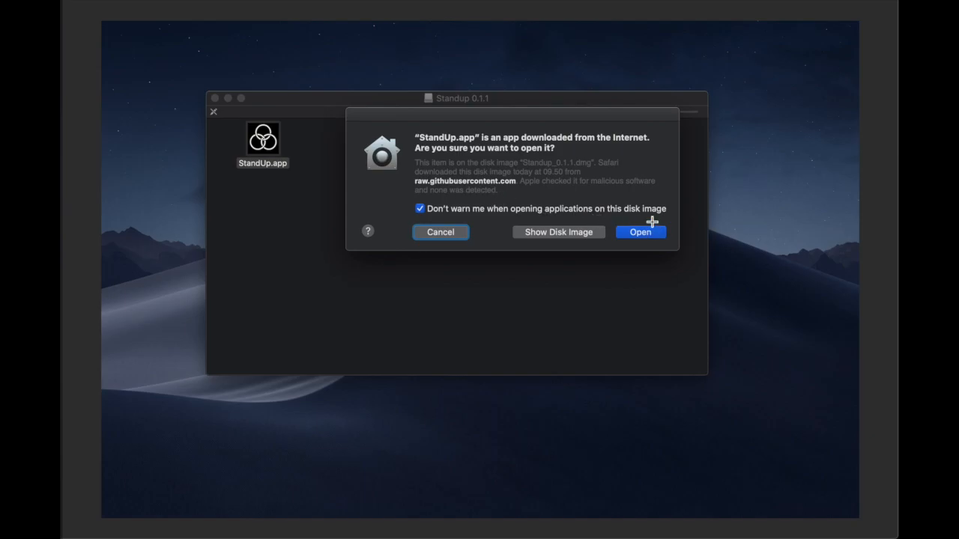
pyautogui.click(183, 114)
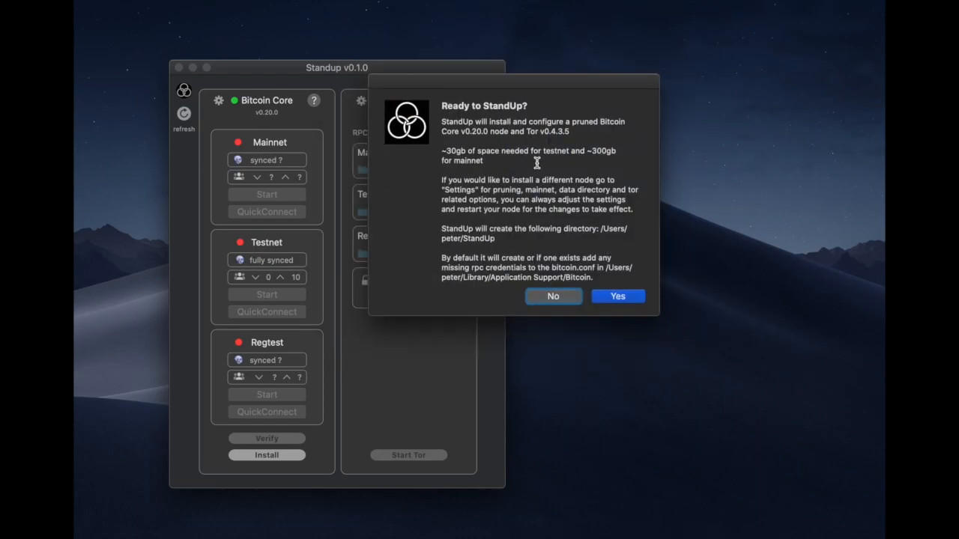
# - Agree to install pruned Bitcoin Core v0.20.0 and Tor v0.4.3.5, and let installation finish
pyautogui.click(606, 298)
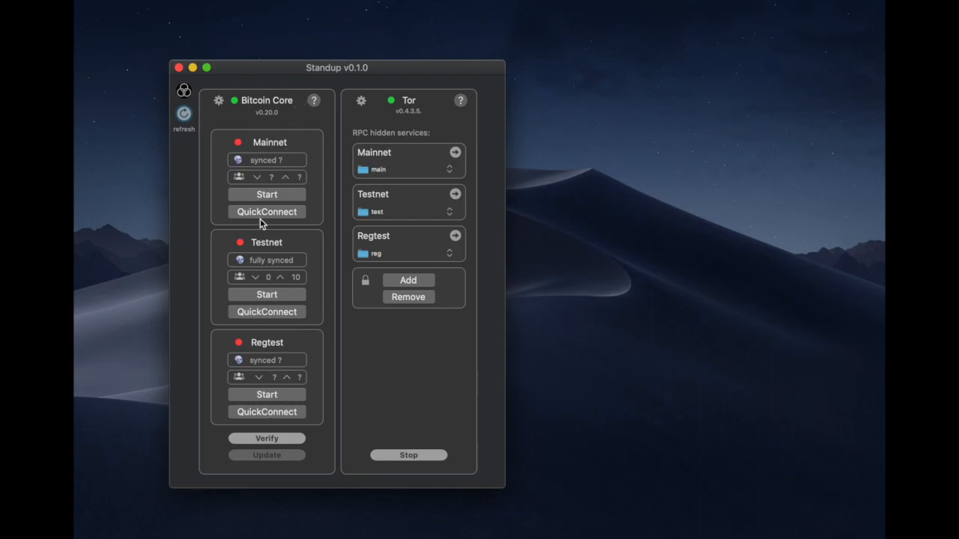
# - Start the Testnet, Regtest and Mainnet nodes, answering the bitcoind incoming-connections prompt
pyautogui.click(259, 295)
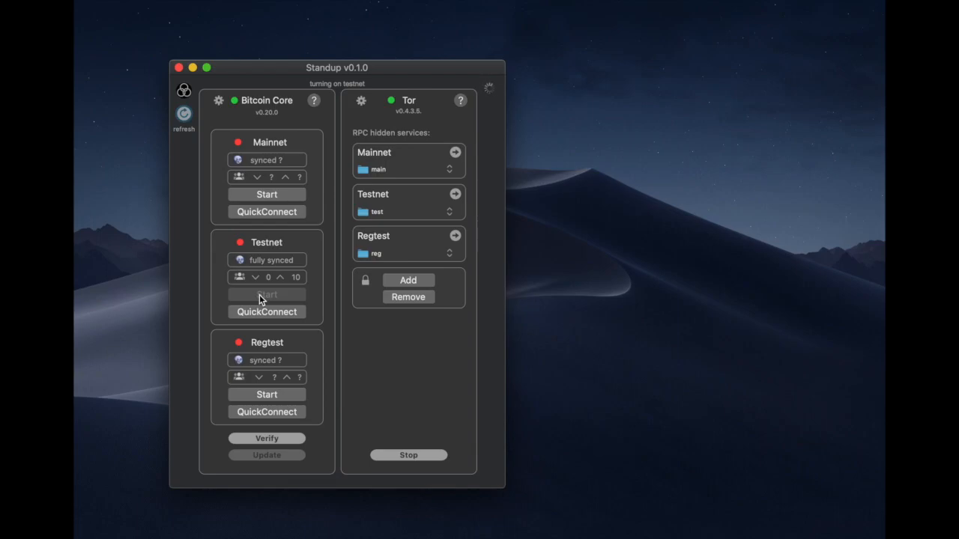
pyautogui.click(257, 394)
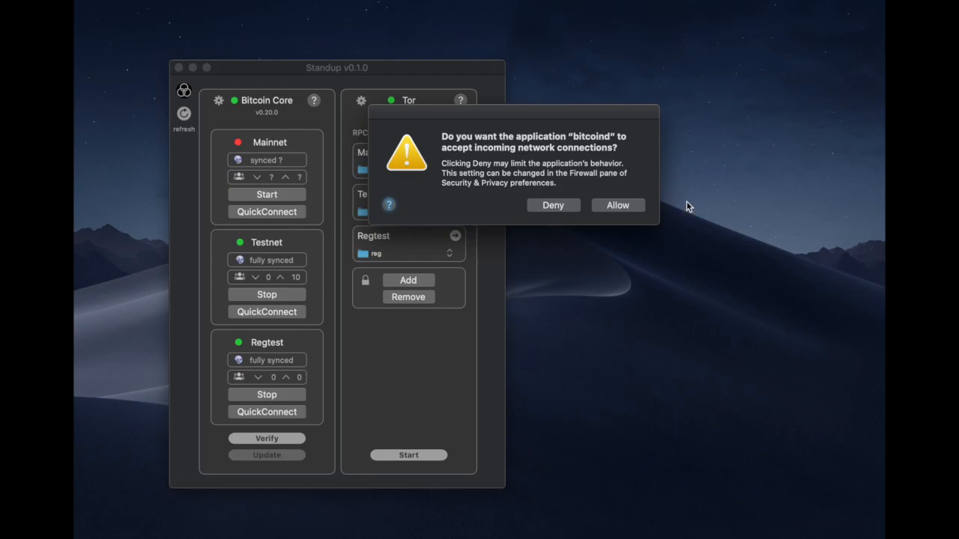
pyautogui.click(552, 205)
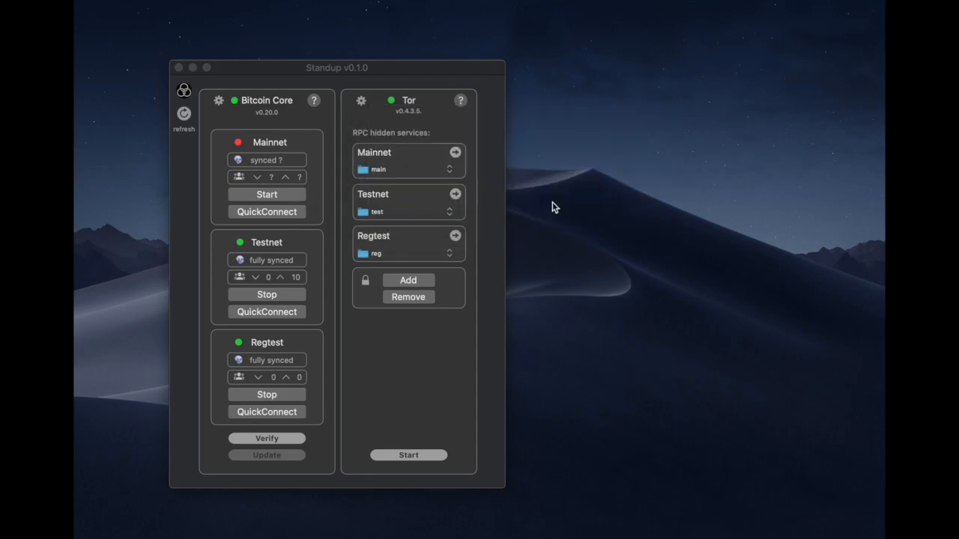
pyautogui.click(239, 199)
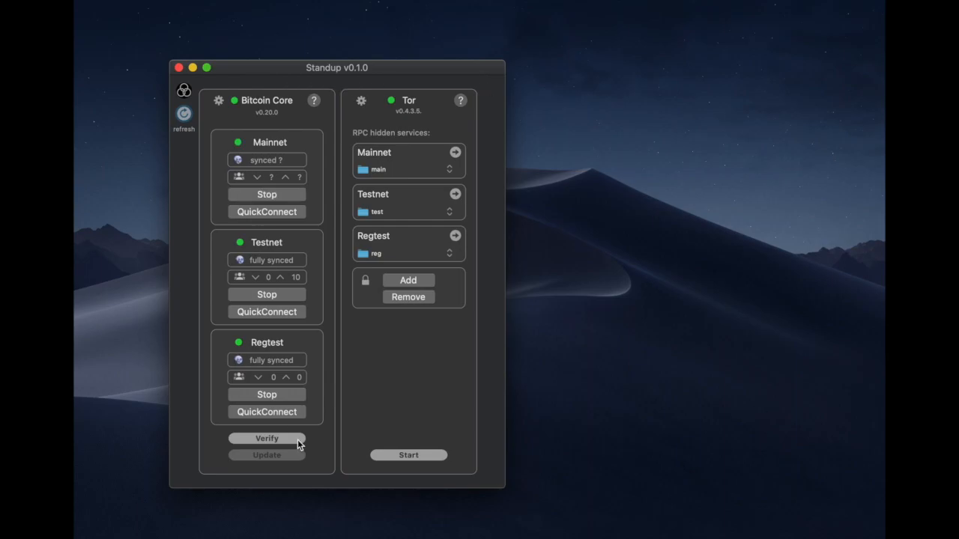
# - Show the QuickConnect QR codes for the Mainnet, Testnet and Regtest nodes
pyautogui.click(255, 220)
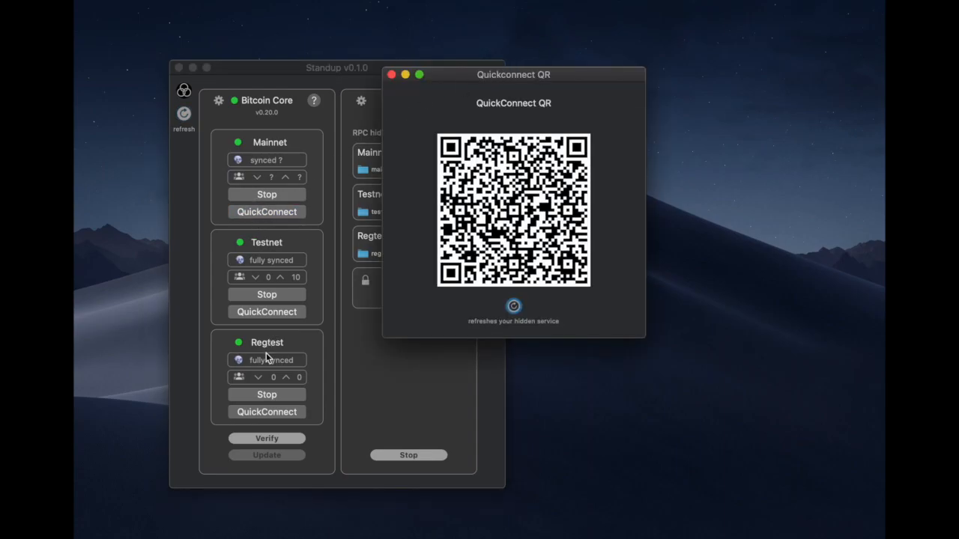
pyautogui.click(292, 72)
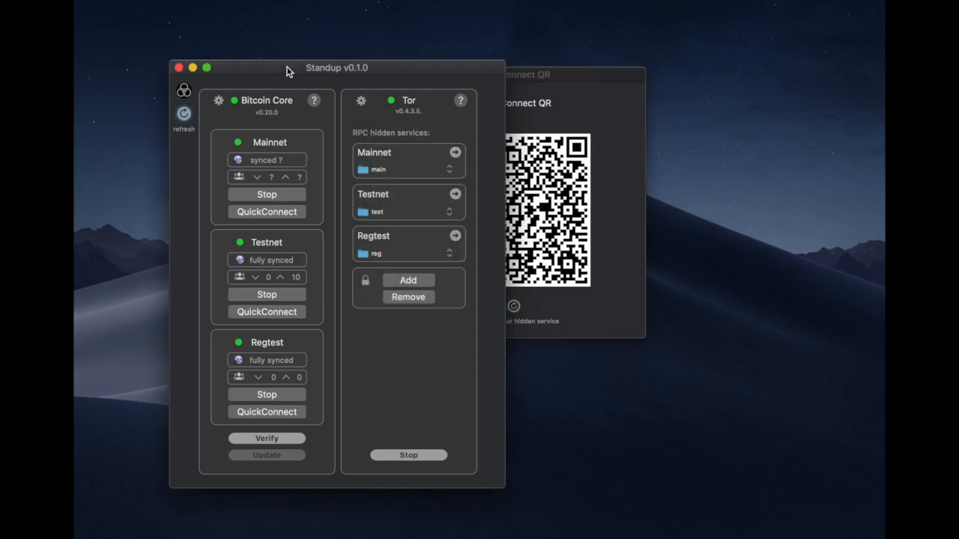
pyautogui.click(263, 317)
pyautogui.click(256, 414)
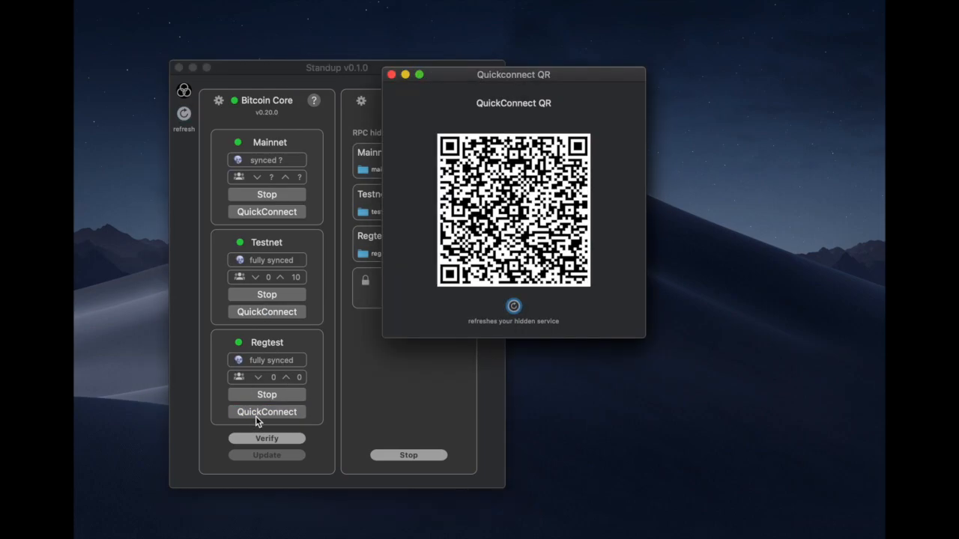
# - Allow bitcoind incoming connections, then rearrange the QR windows and close all but one
pyautogui.moveTo(488, 82); pyautogui.dragTo(711, 35)
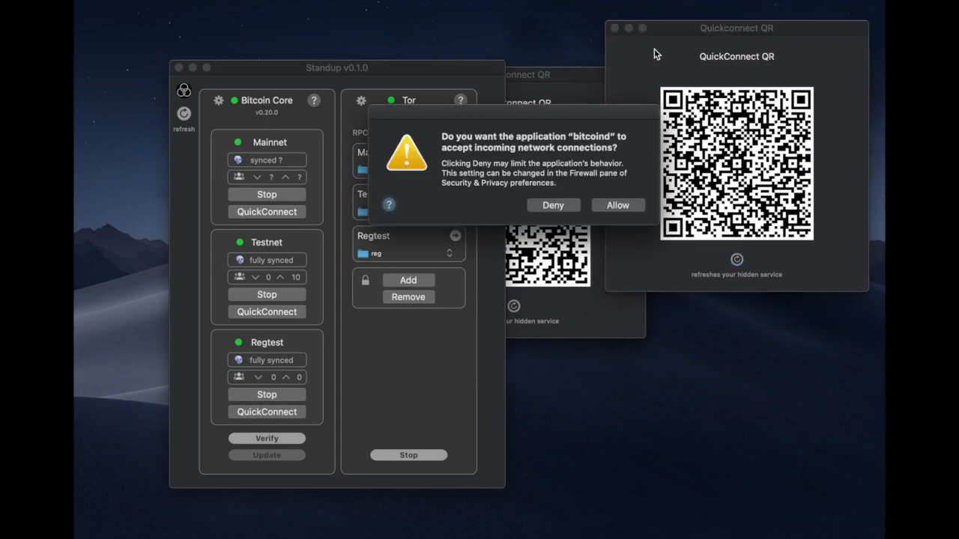
pyautogui.click(608, 206)
pyautogui.moveTo(561, 82); pyautogui.dragTo(777, 264)
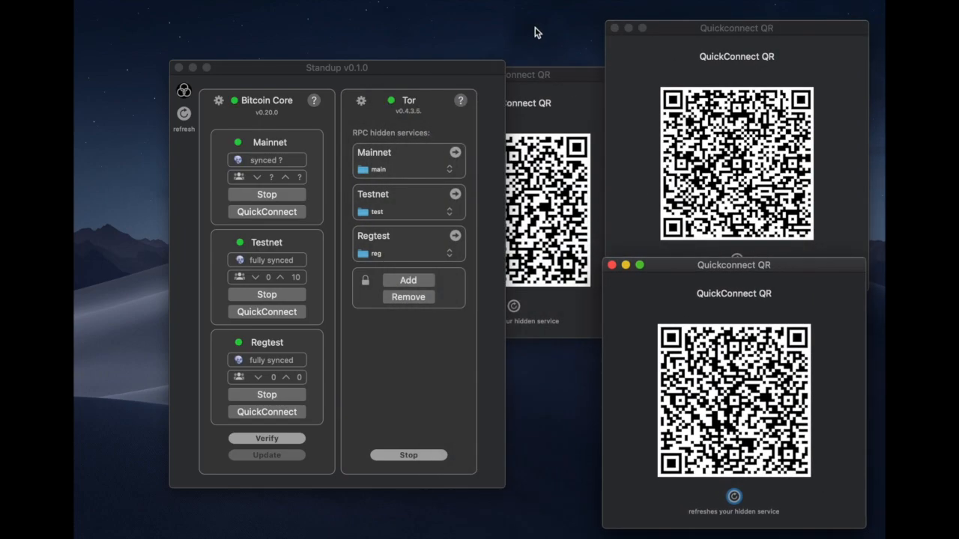
pyautogui.moveTo(561, 77); pyautogui.dragTo(507, 30)
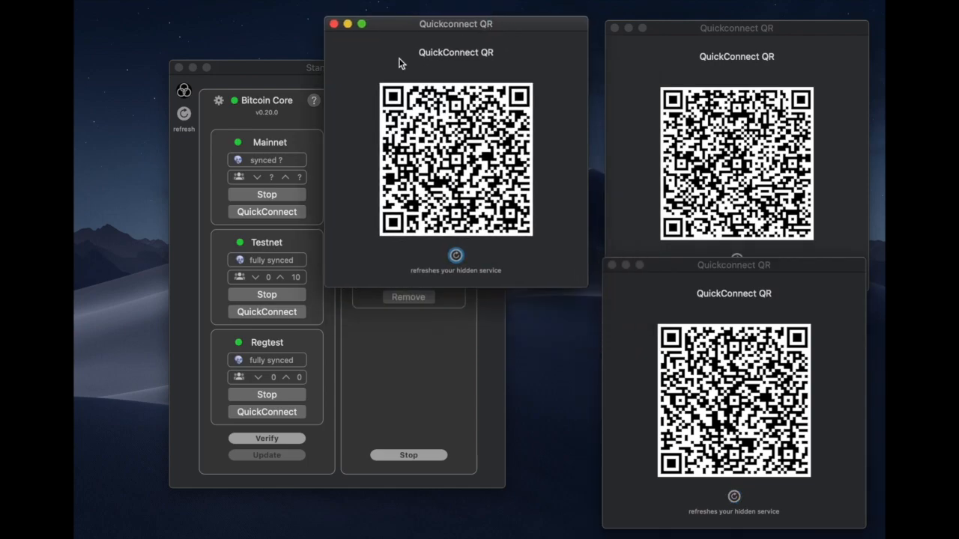
pyautogui.click(334, 24)
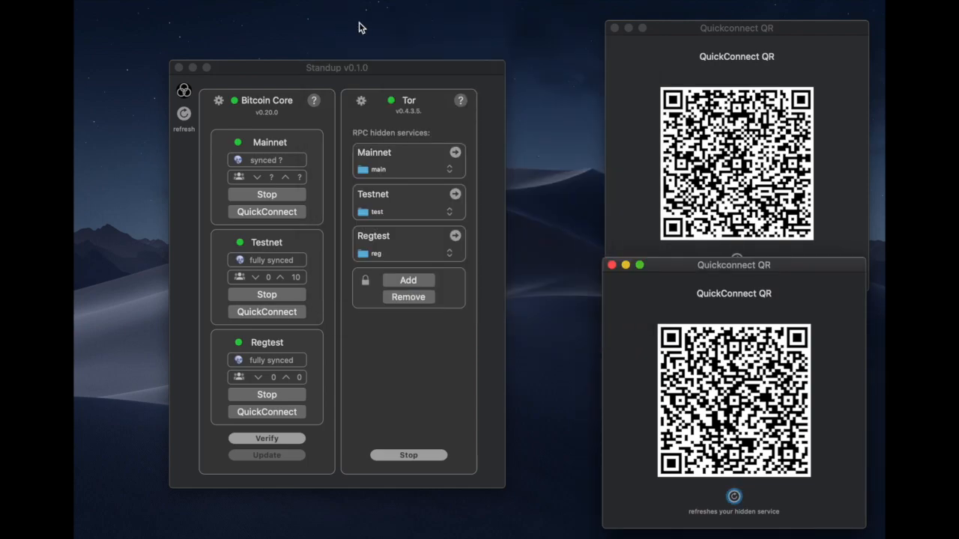
pyautogui.click(613, 28)
pyautogui.moveTo(708, 265); pyautogui.dragTo(651, 54)
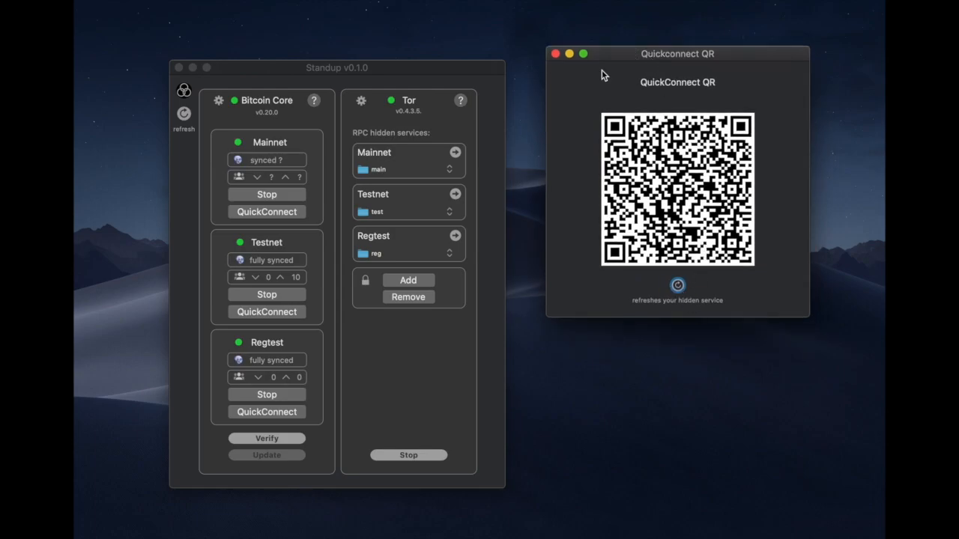
pyautogui.click(555, 54)
# - Verify the Bitcoin Core download signatures match, then check the Mainnet service folder stays main
pyautogui.click(286, 441)
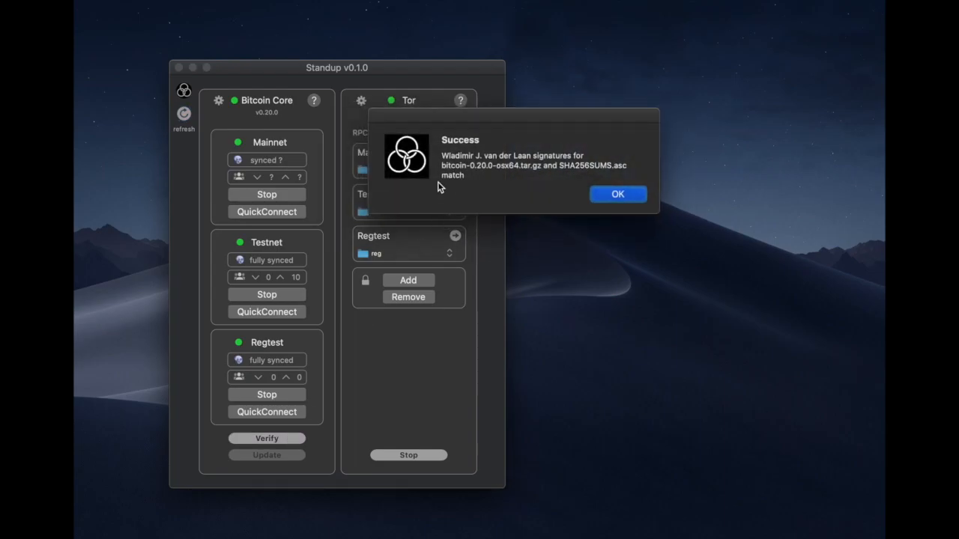
pyautogui.click(612, 195)
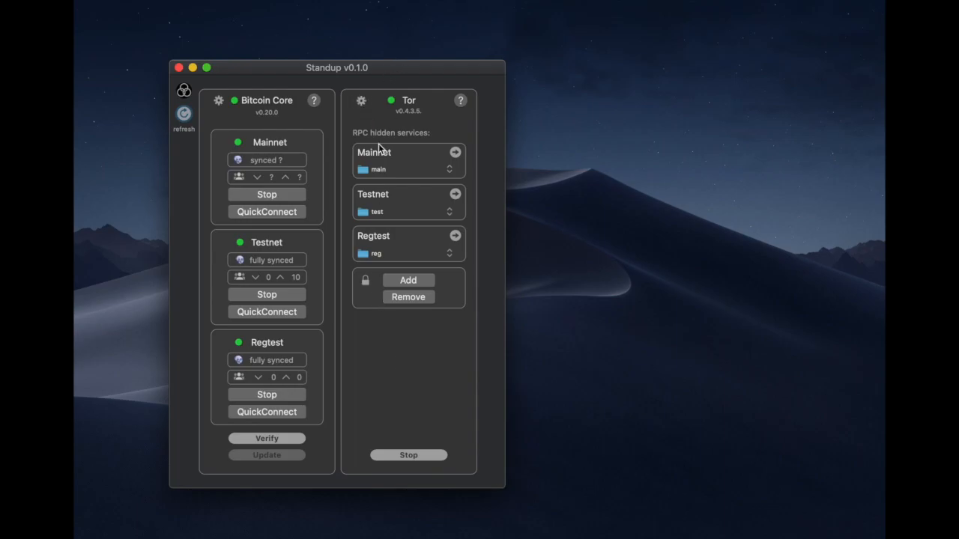
pyautogui.click(437, 168)
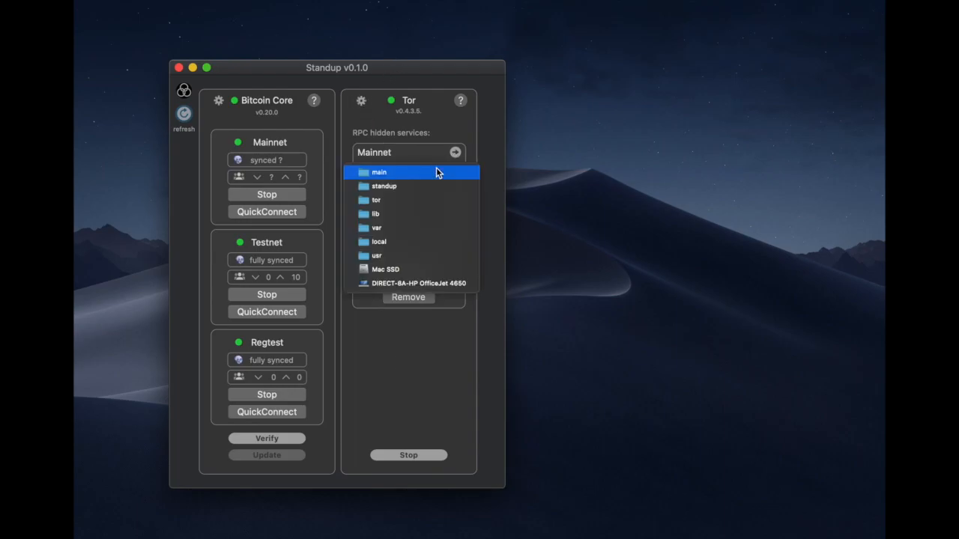
pyautogui.click(424, 269)
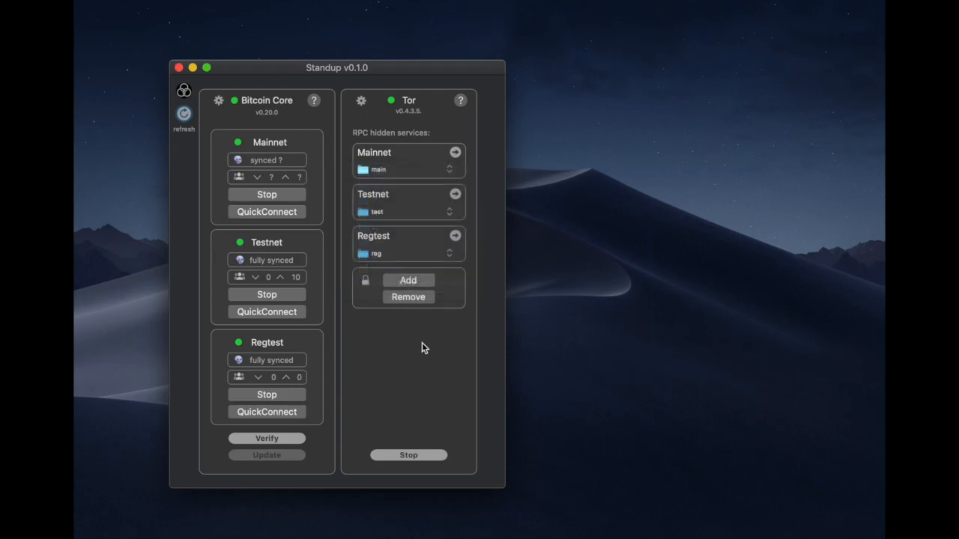
# - View and select the Mainnet hidden service onion address, then close that window
pyautogui.click(456, 153)
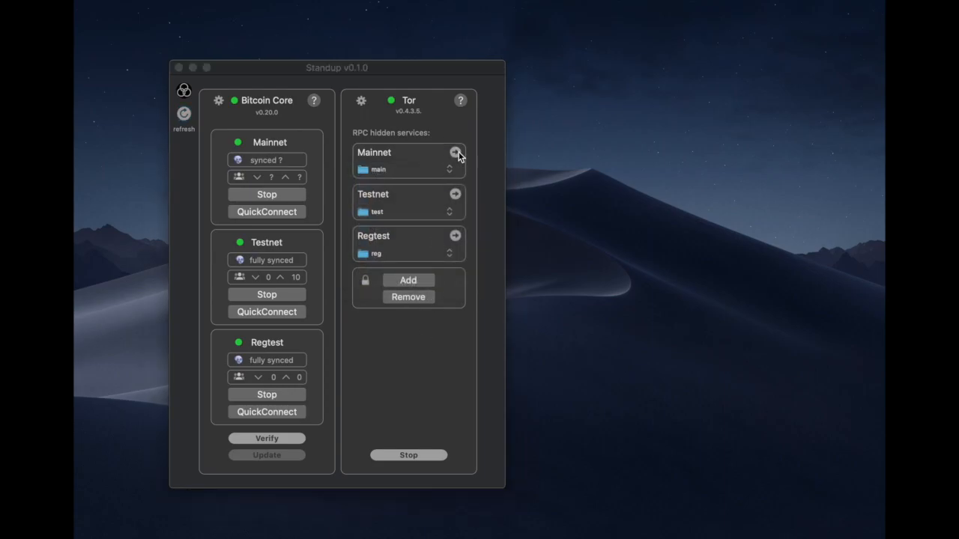
pyautogui.moveTo(465, 43); pyautogui.dragTo(149, 43)
pyautogui.click(161, 30)
# - Dismiss the Tor V3 Authentication prompt without adding a key and open Tor Settings
pyautogui.click(419, 281)
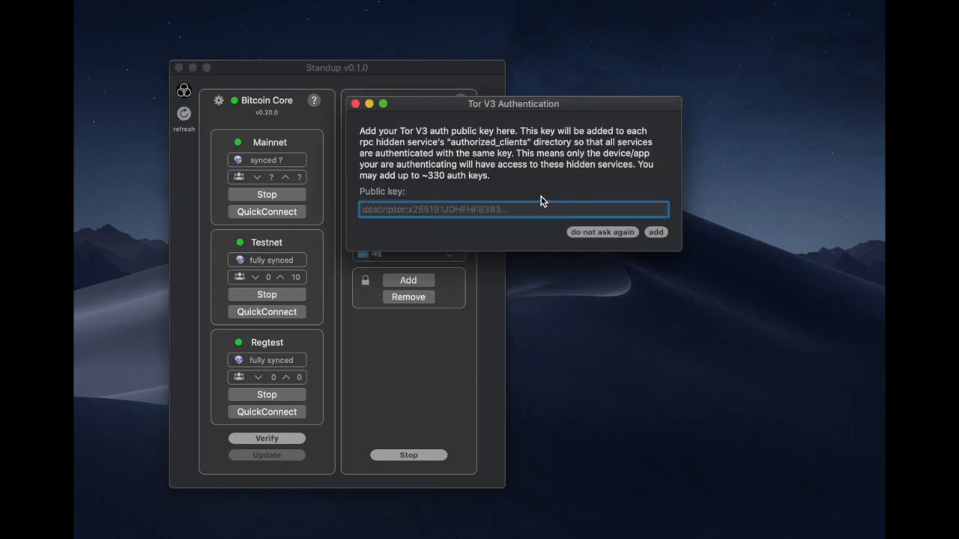
pyautogui.click(355, 104)
pyautogui.click(360, 100)
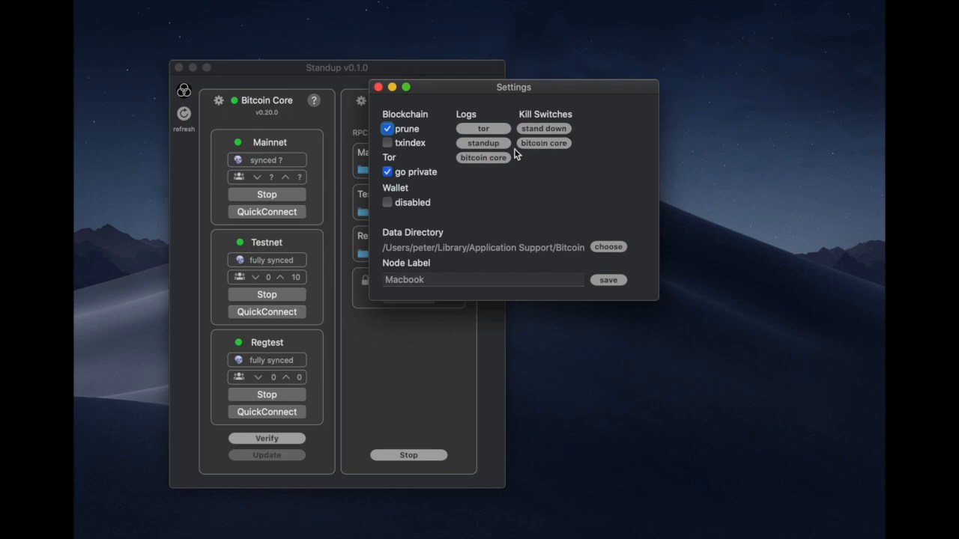
# - Review the Bitcoin Core, Tor and StandUp logs in turn, then close Settings
pyautogui.click(483, 158)
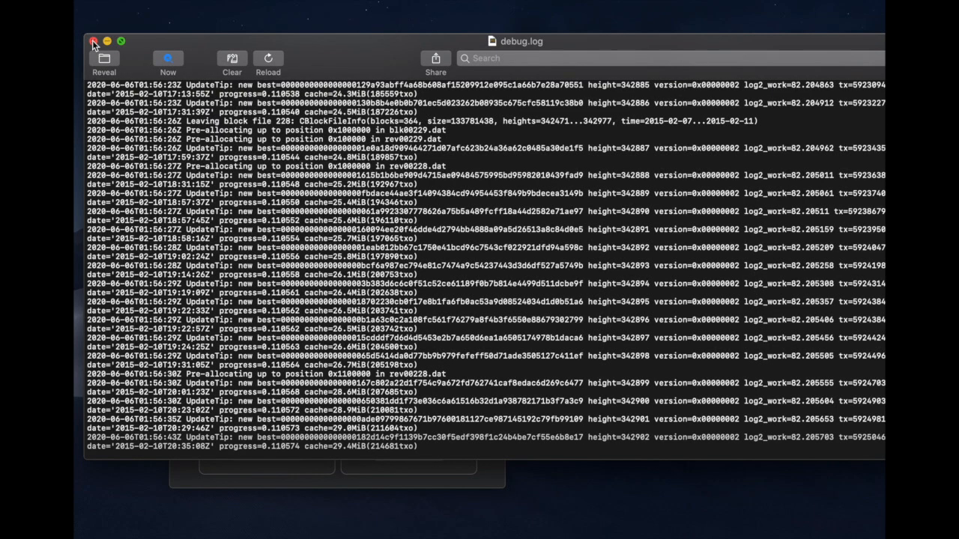
pyautogui.click(93, 40)
pyautogui.click(481, 129)
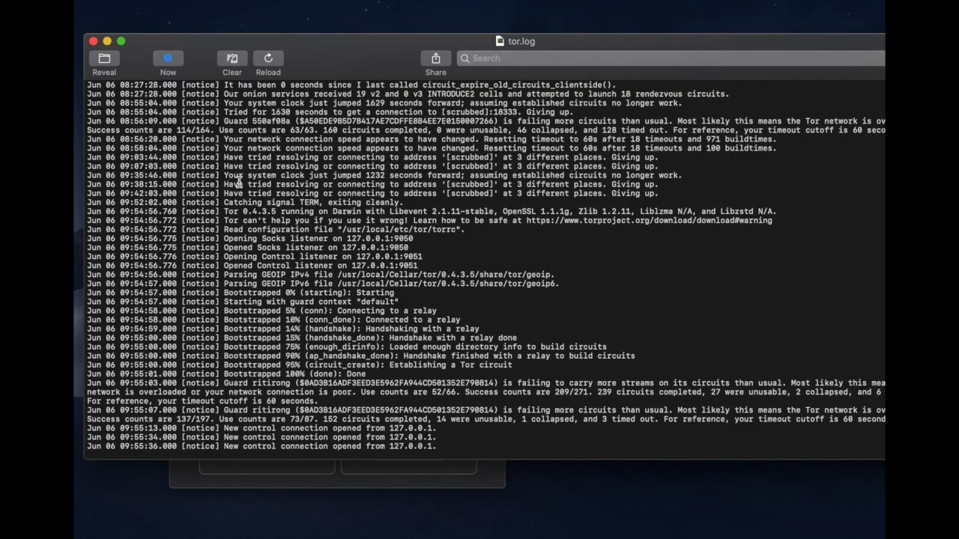
pyautogui.moveTo(429, 445); pyautogui.dragTo(387, 429)
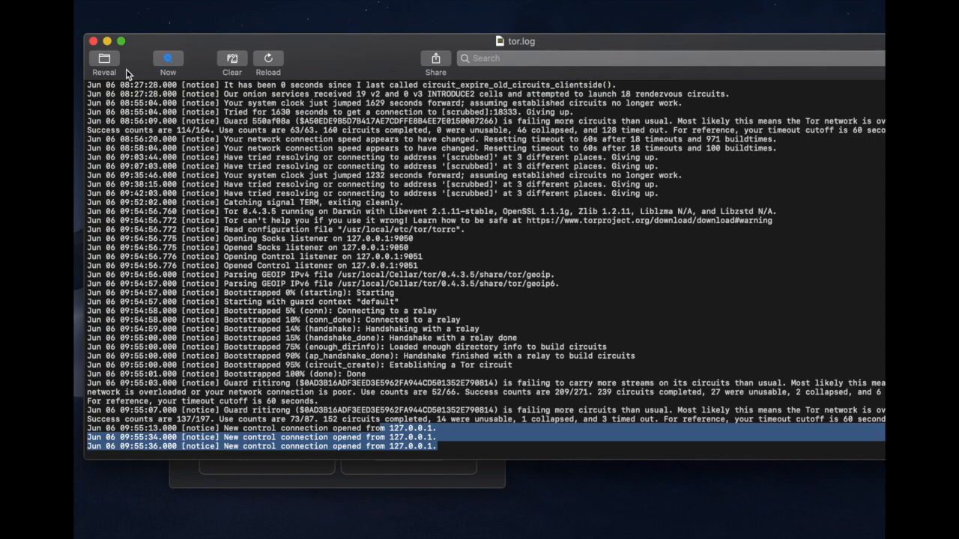
pyautogui.click(93, 41)
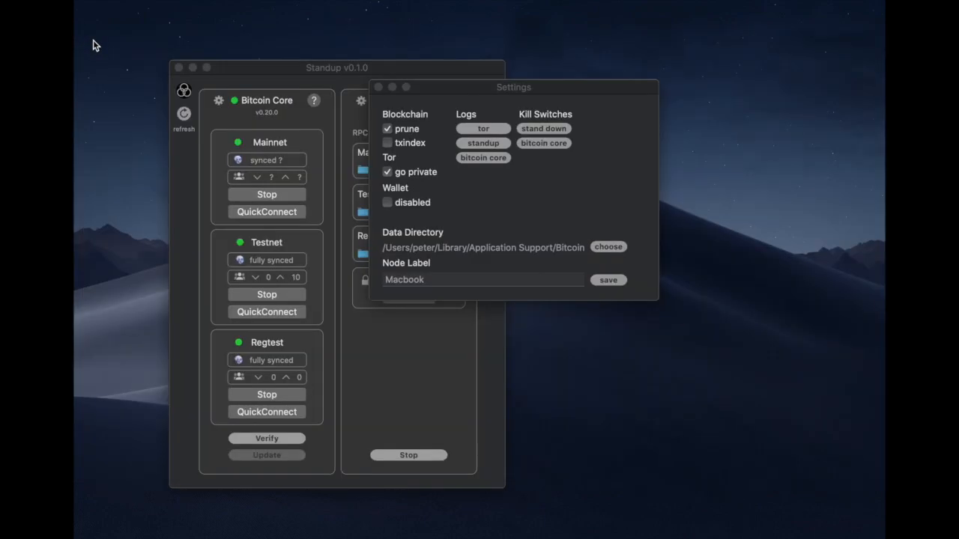
pyautogui.click(492, 144)
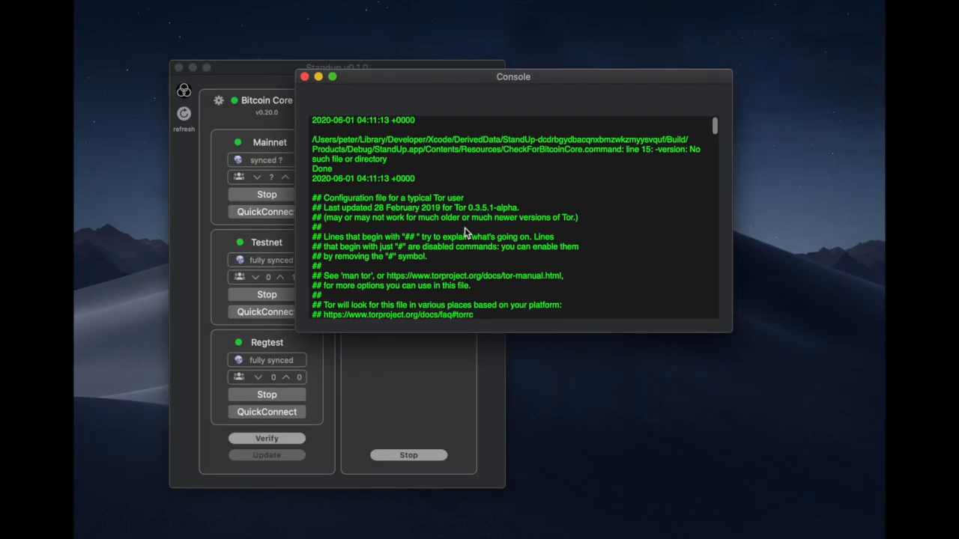
pyautogui.scroll(-10, 464, 232)
pyautogui.click(305, 77)
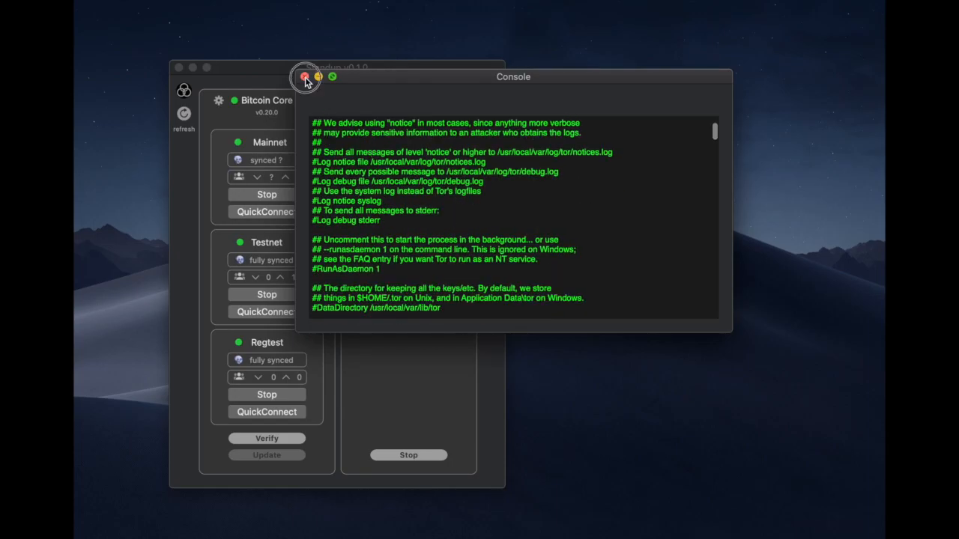
pyautogui.click(379, 88)
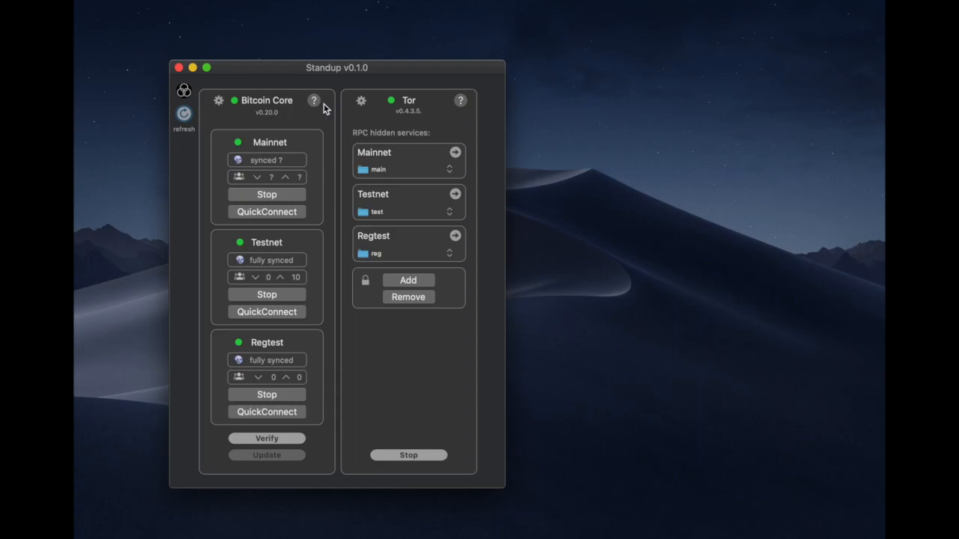
# - Refresh node status so Mainnet reports 11% synced with 5 connections
pyautogui.click(185, 114)
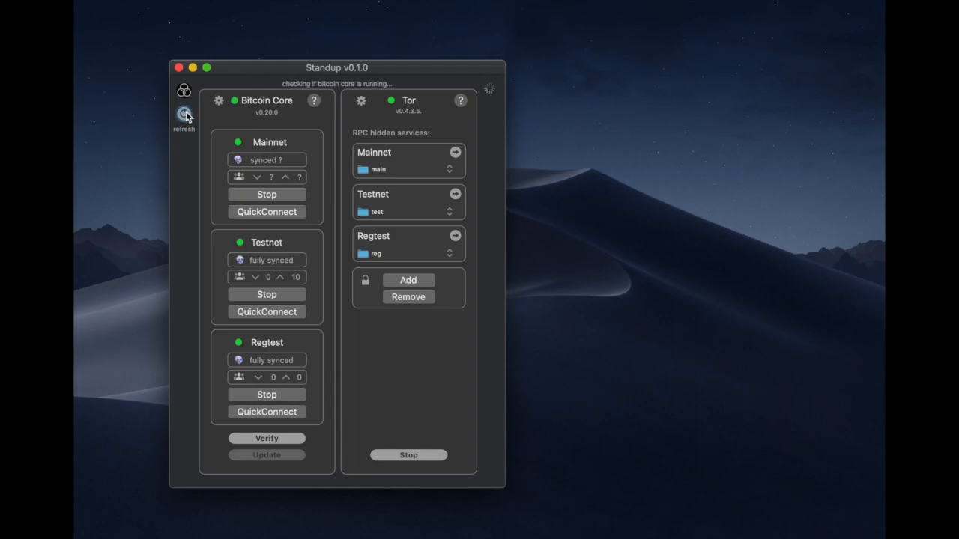